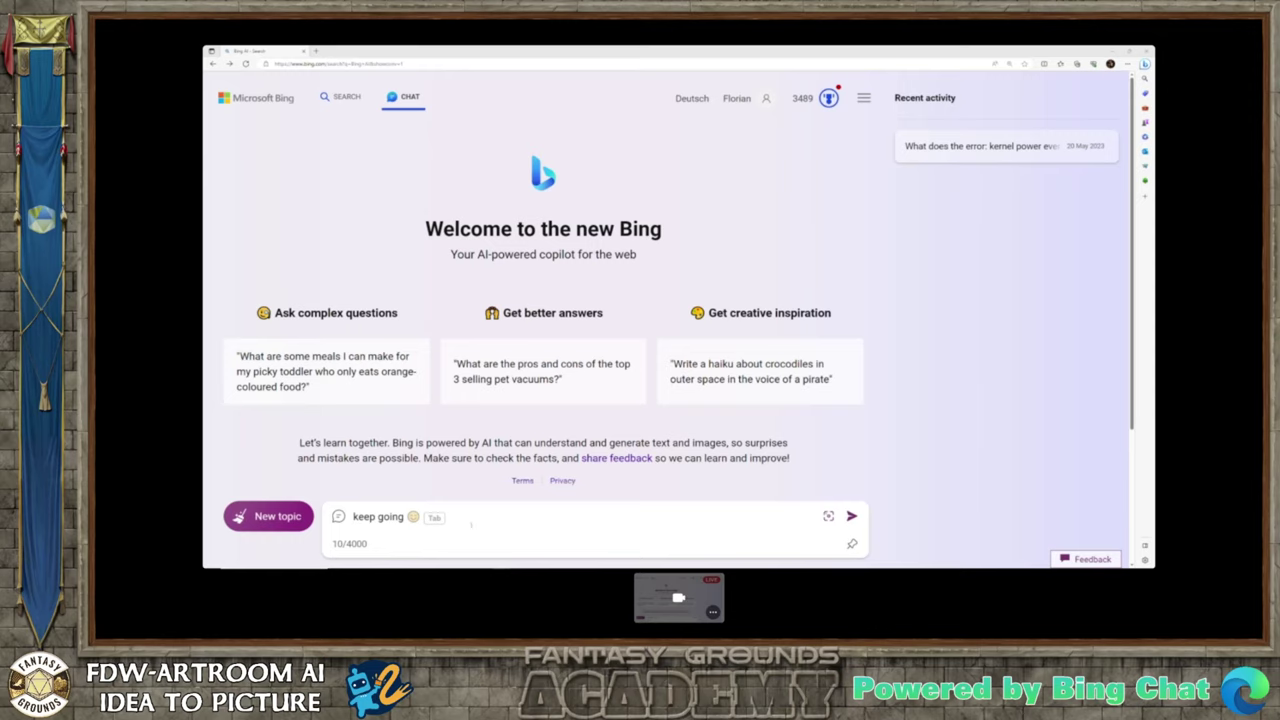
- Clear the leftover 'keep going' text and reload Bing Chat for a fresh conversation
{"action": "key", "text": "ctrl+a"}
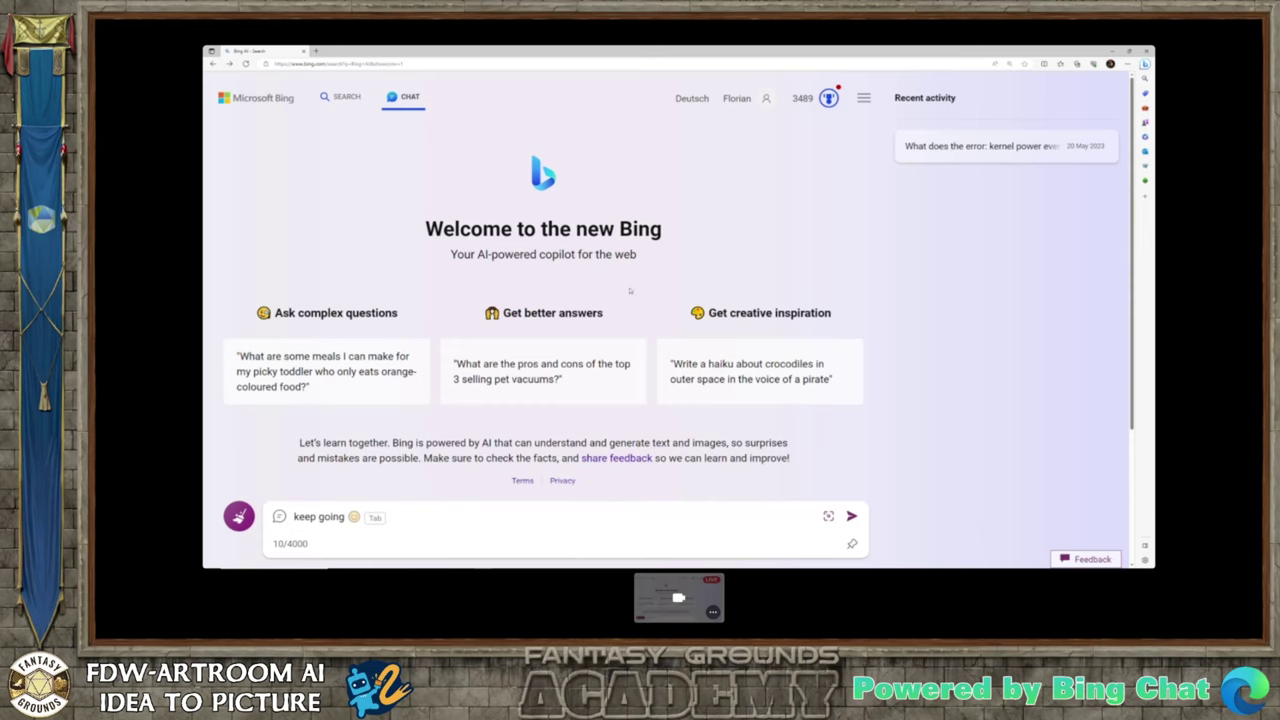
{"action": "key", "text": "ctrl+a"}
{"action": "key", "text": "BackSpace"}
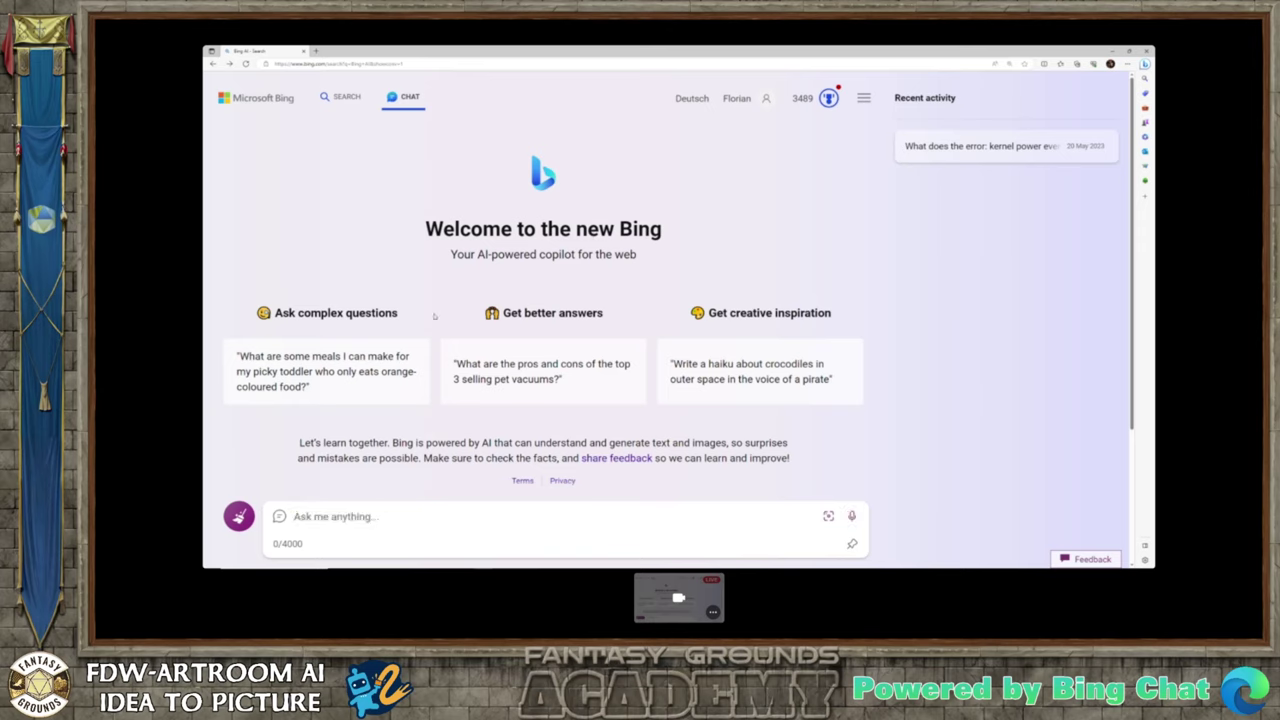
{"action": "left_click", "coordinate": [338, 64]}
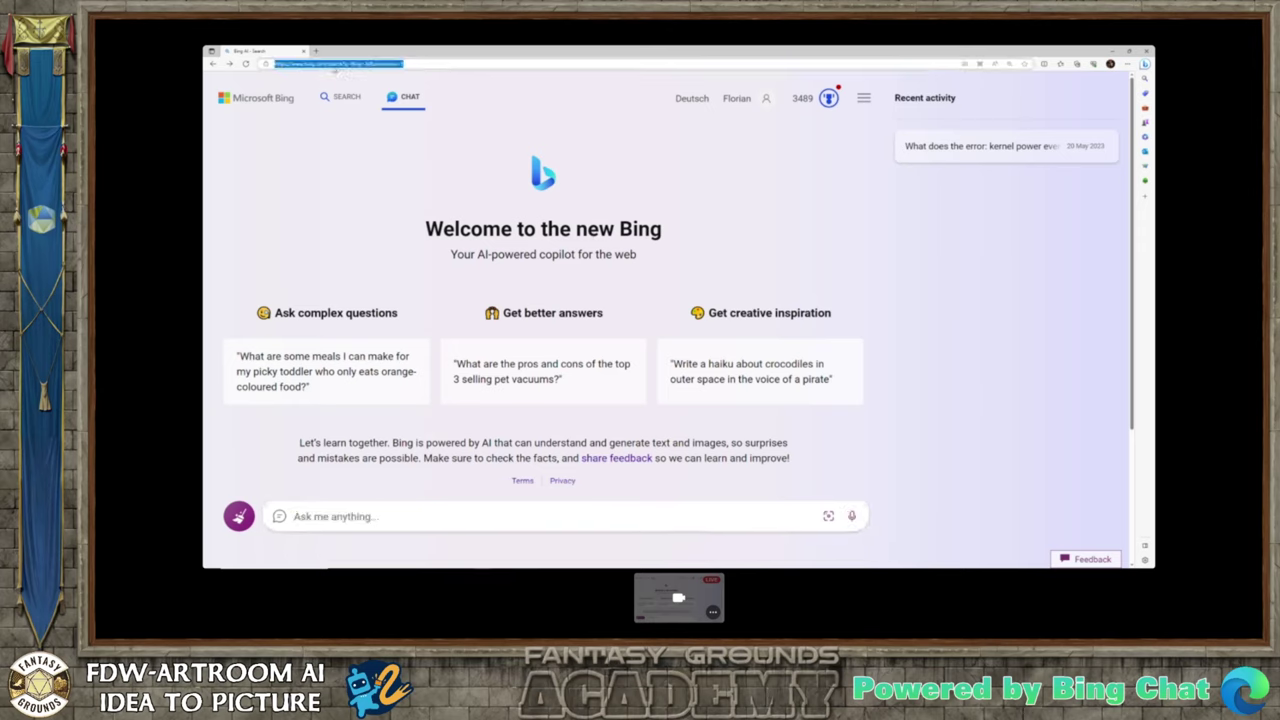
{"action": "key", "text": "Return"}
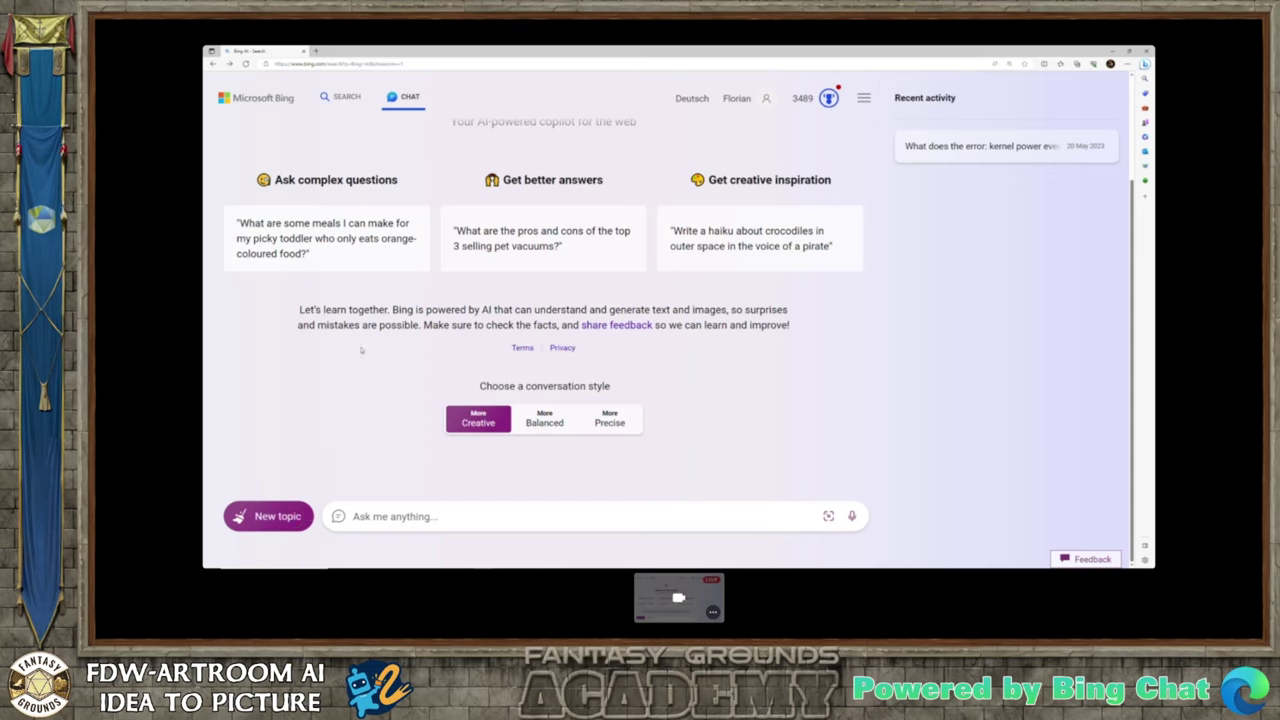
- Ask Bing Chat: 'Give me a list of water based mythological creatures from inuit mythology'
{"action": "left_click", "coordinate": [437, 516]}
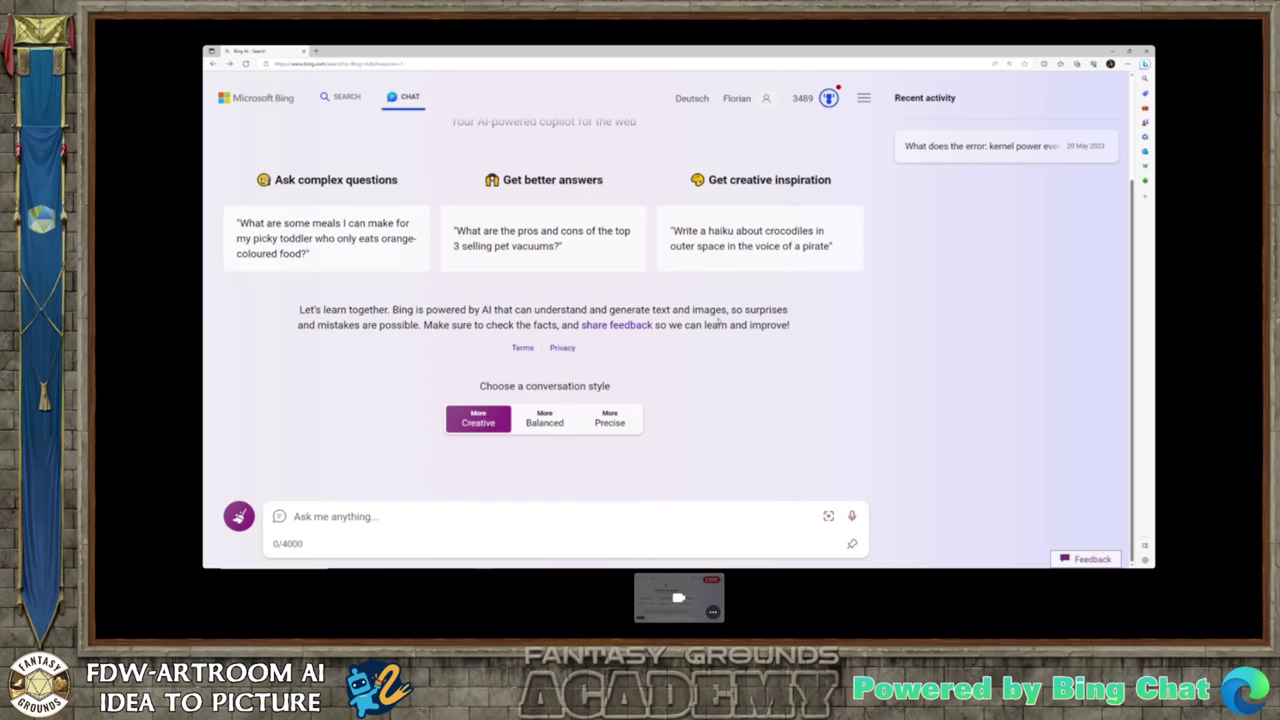
{"action": "type", "text": "test"}
{"action": "key", "text": "BackSpace"}
{"action": "key", "text": "BackSpace"}
{"action": "key", "text": "BackSpace"}
{"action": "key", "text": "BackSpace"}
{"action": "type", "text": "Give me a lit"}
{"action": "key", "text": "BackSpace"}
{"action": "type", "text": "st of "}
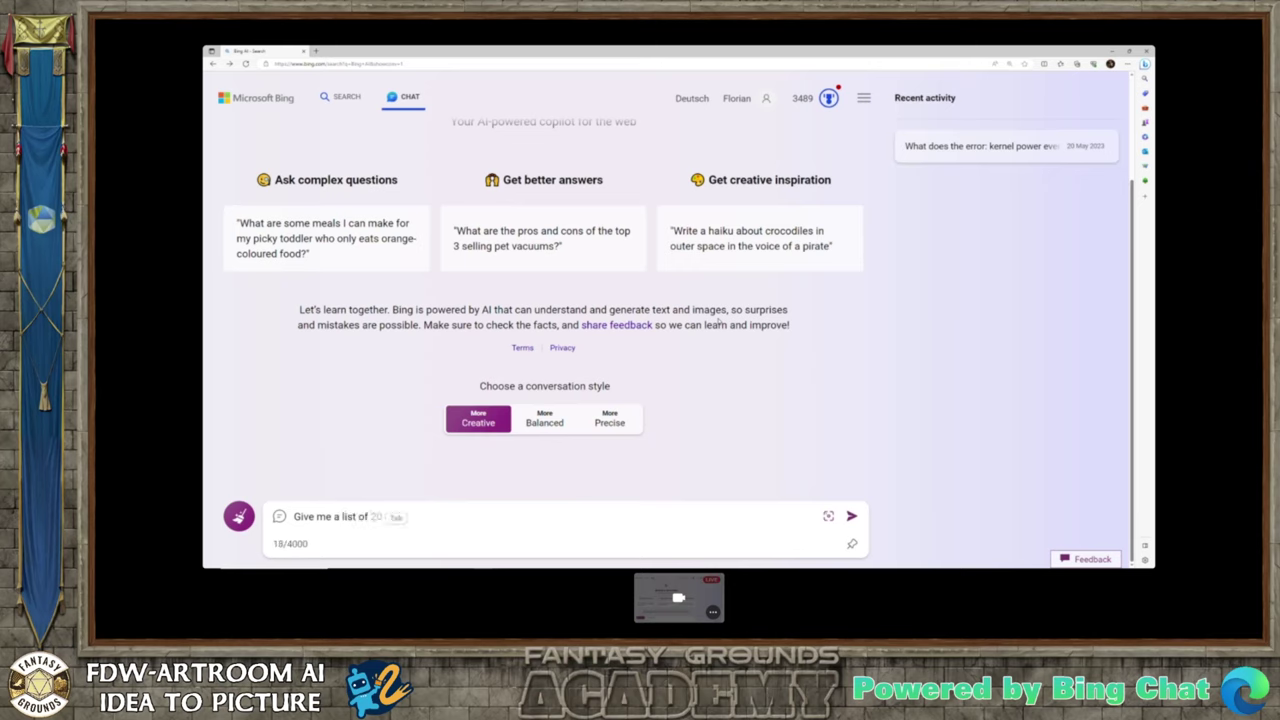
{"action": "type", "text": "water based mythologi"}
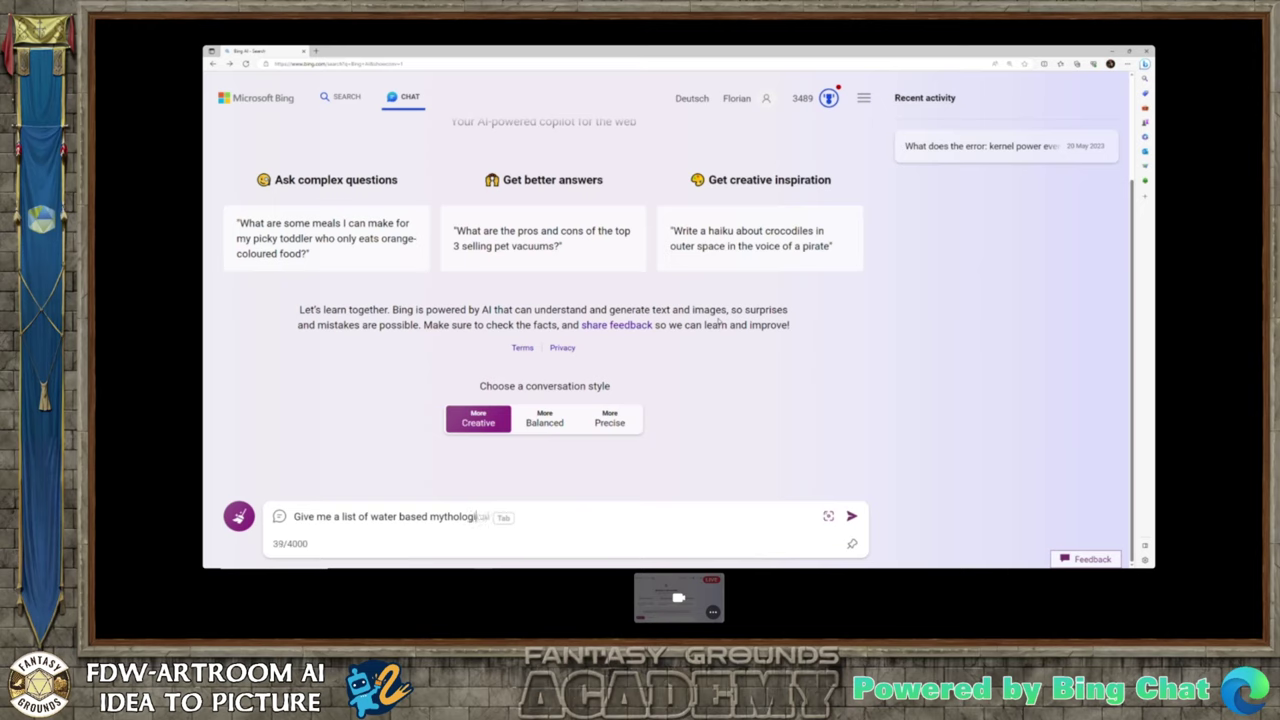
{"action": "type", "text": "cal"}
{"action": "key", "text": "Tab"}
{"action": "type", "text": "from inuit "}
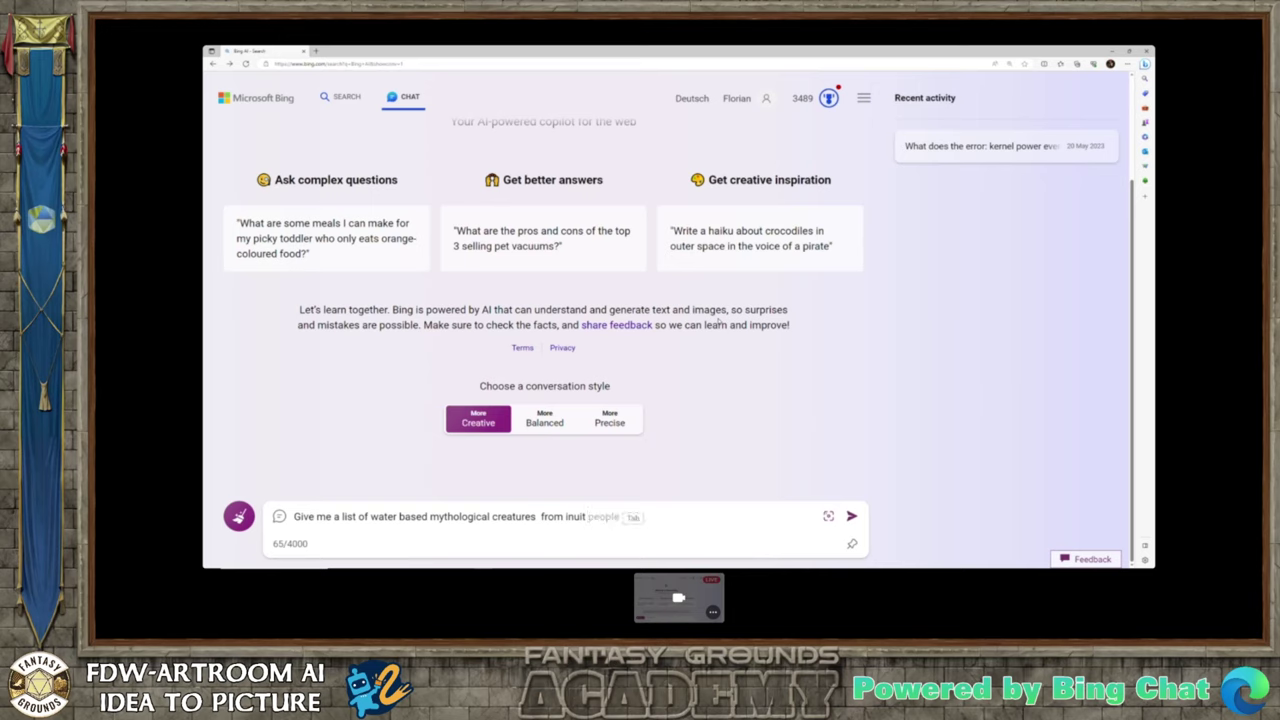
{"action": "type", "text": "mythol"}
{"action": "key", "text": "Tab"}
{"action": "key", "text": "Return"}
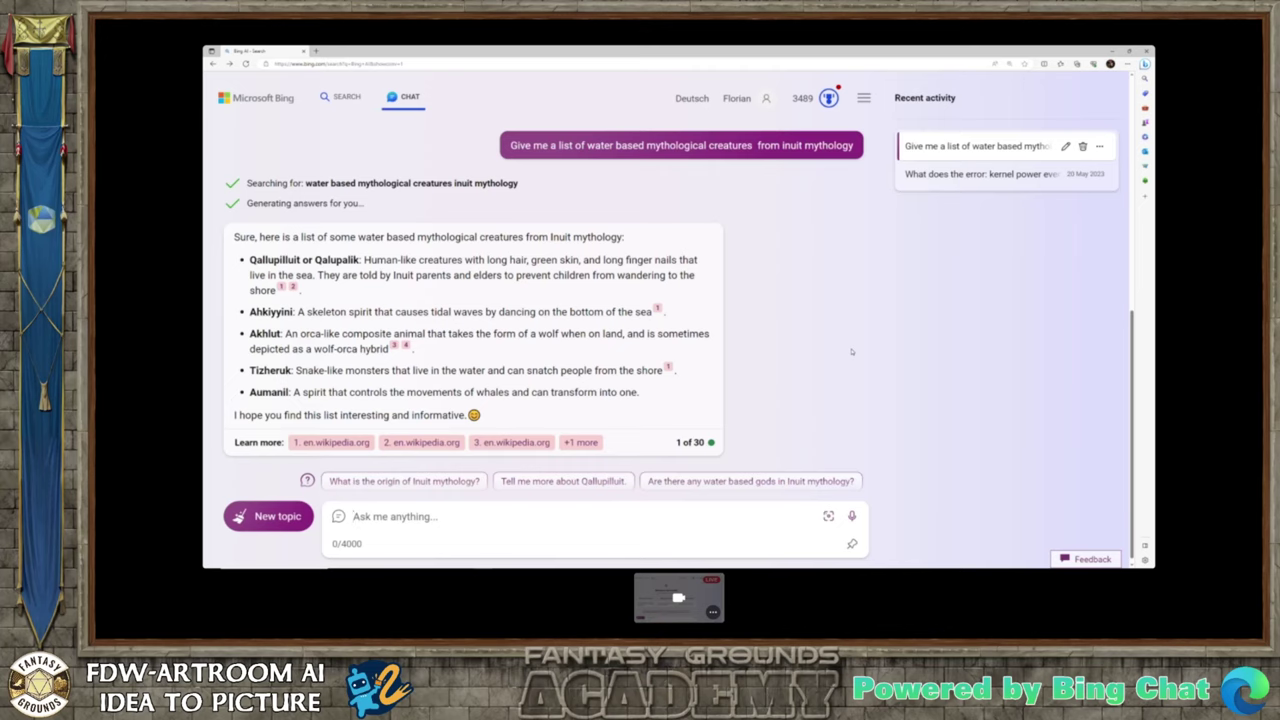
- Read the five-creature Inuit answer, then switch to the 'AI gen from Idea to Image' Google Doc
{"action": "mouse_move", "coordinate": [262, 340]}
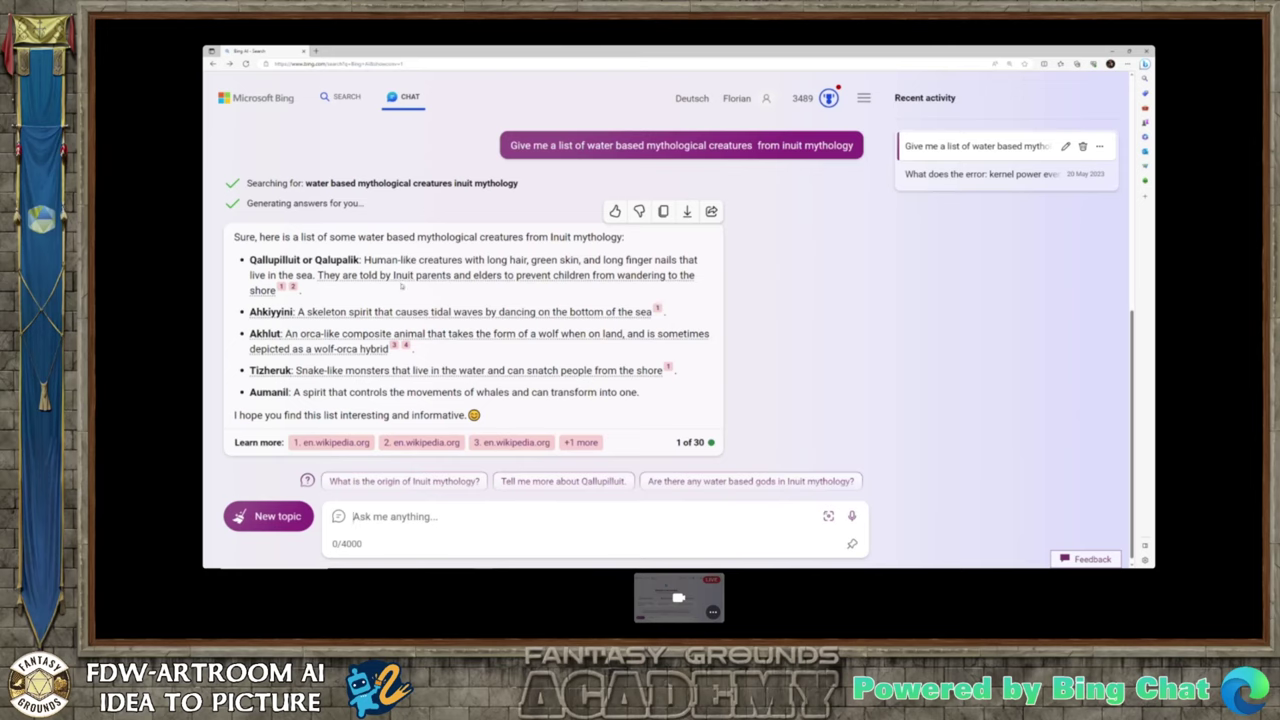
{"action": "key", "text": "alt+Tab"}
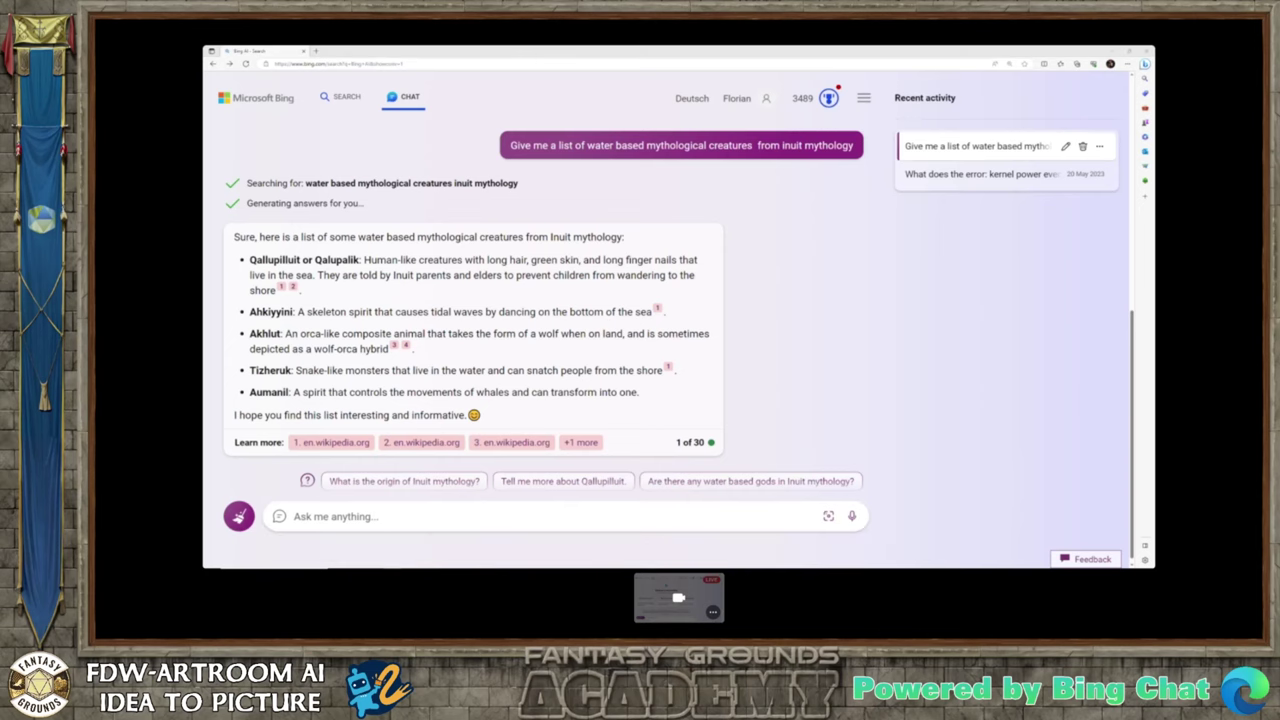
{"action": "key", "text": "alt+Tab"}
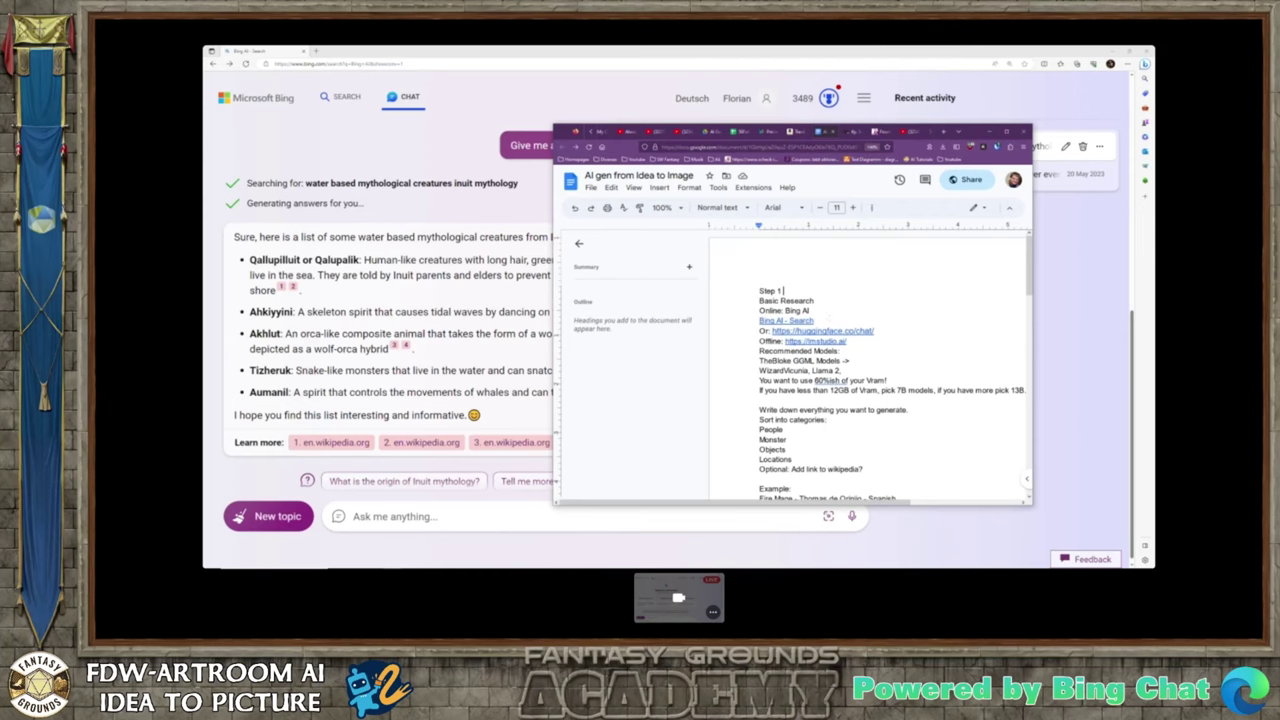
- Copy the notes document's share link and close the sharing dialog
{"action": "left_click", "coordinate": [966, 180]}
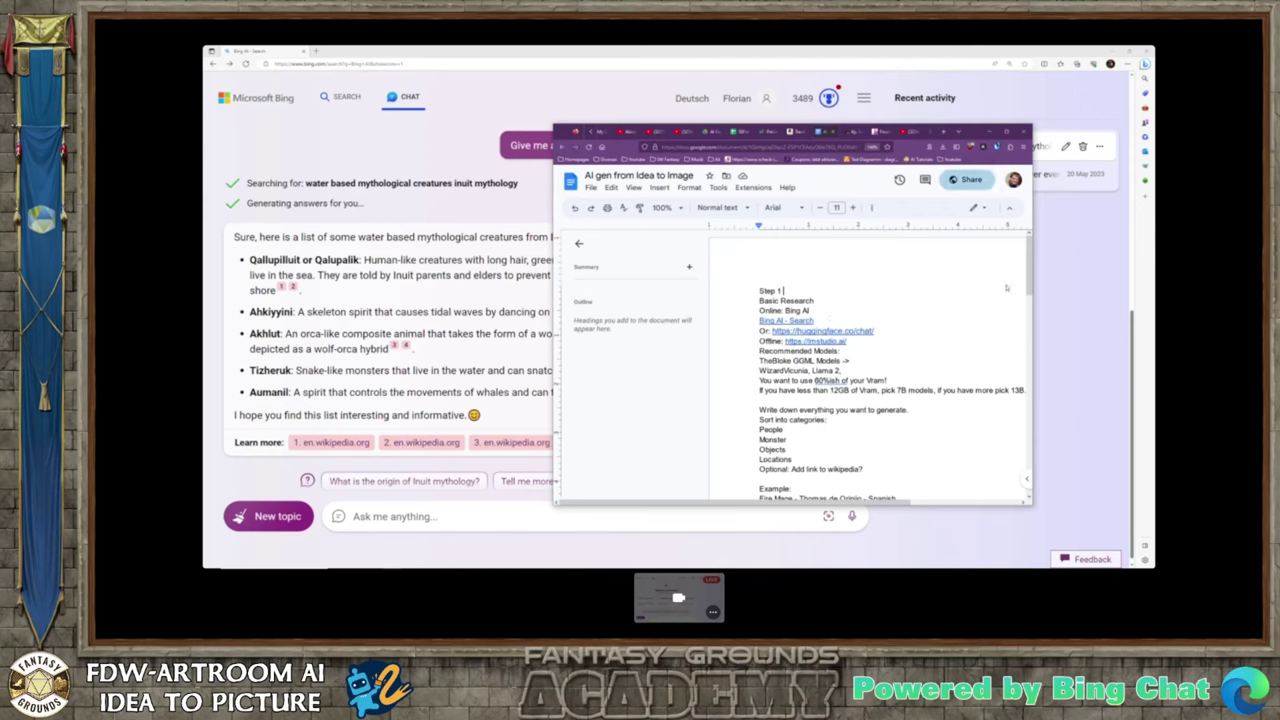
{"action": "left_click", "coordinate": [702, 420]}
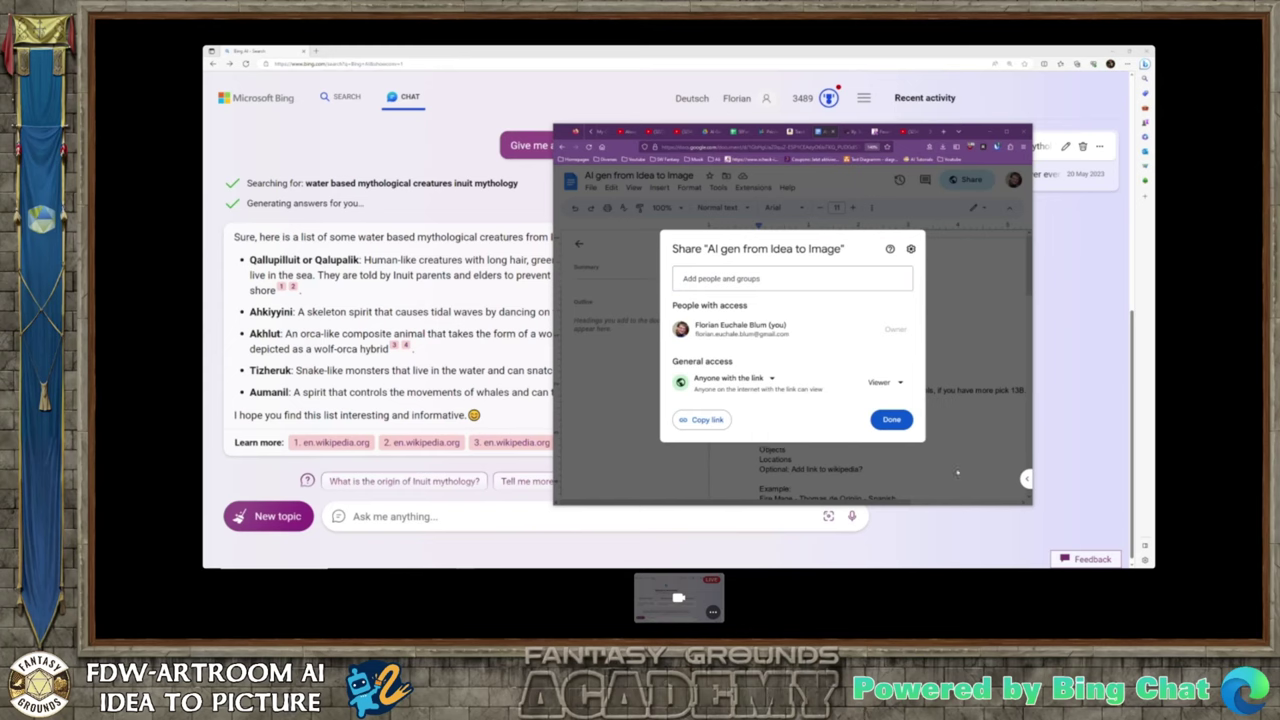
{"action": "left_click", "coordinate": [890, 419]}
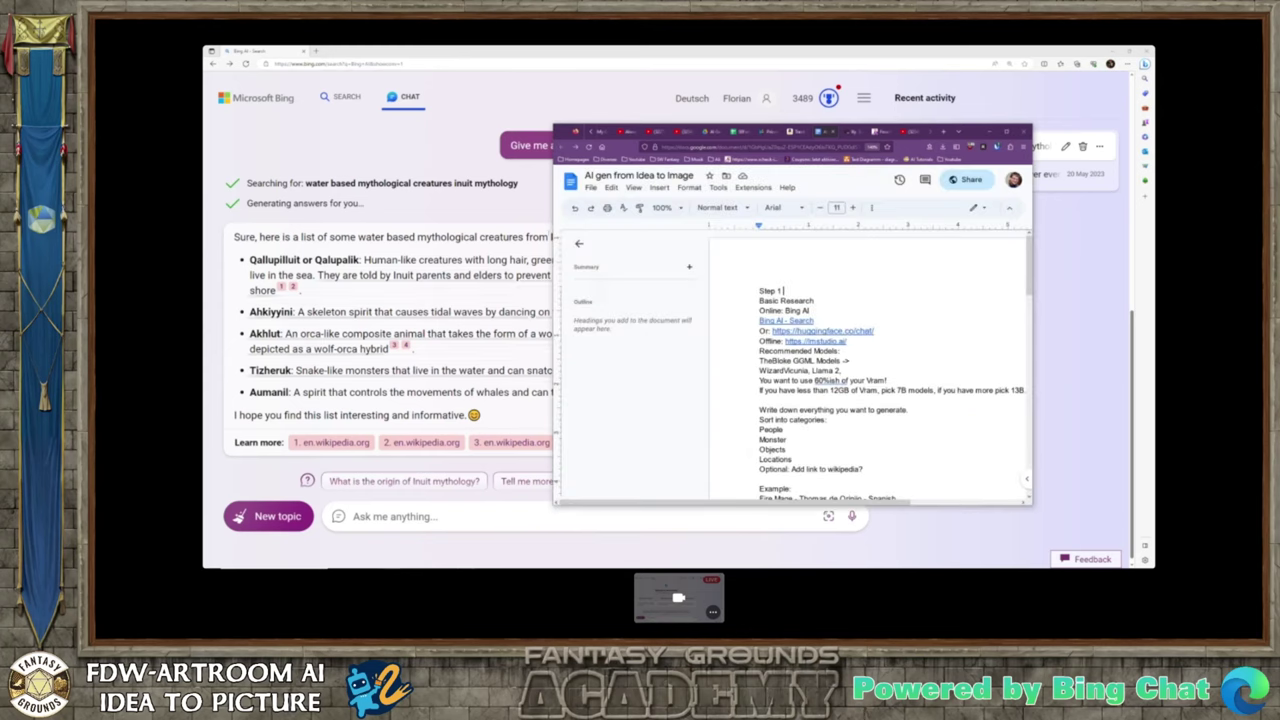
- Scroll through the document to review the Step 1 and Step 2 notes
{"action": "scroll", "coordinate": [829, 290], "scroll_direction": "down", "scroll_amount": 2}
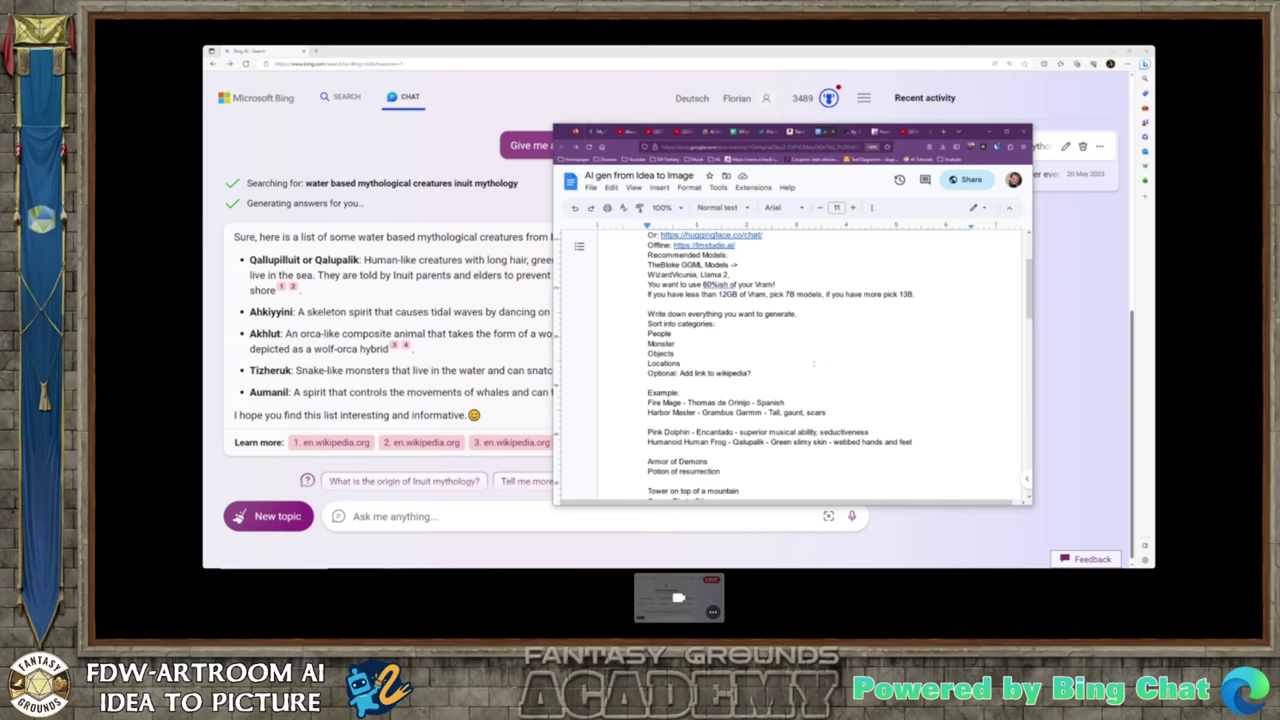
{"action": "scroll", "coordinate": [829, 290], "scroll_direction": "up", "scroll_amount": 3}
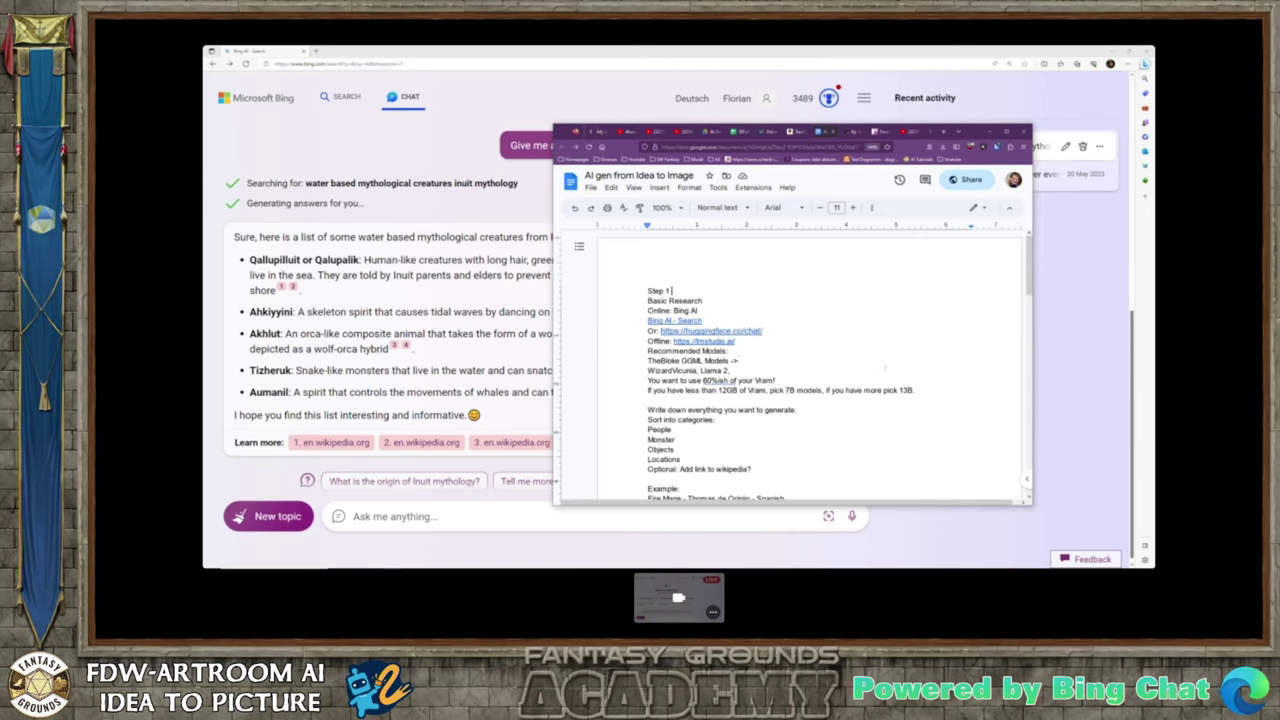
{"action": "scroll", "coordinate": [885, 368], "scroll_direction": "down", "scroll_amount": 1}
{"action": "scroll", "coordinate": [790, 368], "scroll_direction": "down", "scroll_amount": 2}
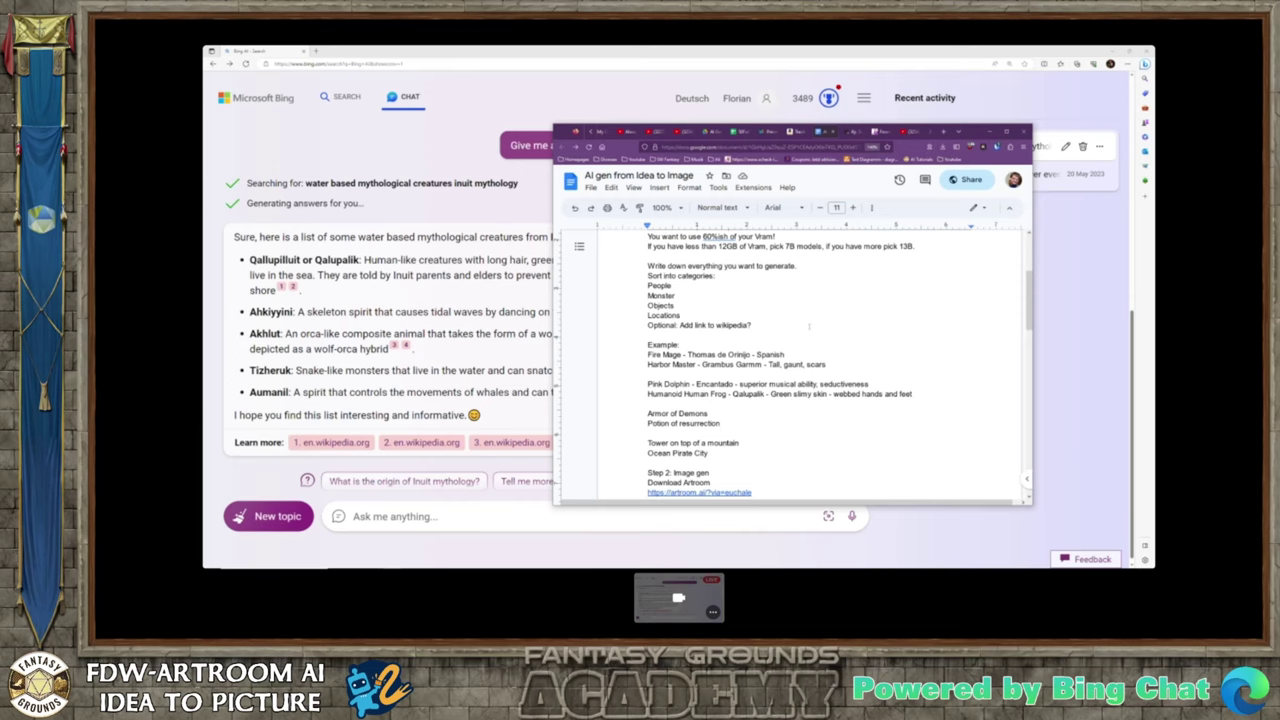
{"action": "left_click_drag", "start_coordinate": [648, 275], "coordinate": [676, 305]}
{"action": "left_click", "coordinate": [676, 305]}
{"action": "scroll", "coordinate": [784, 343], "scroll_direction": "down", "scroll_amount": 2}
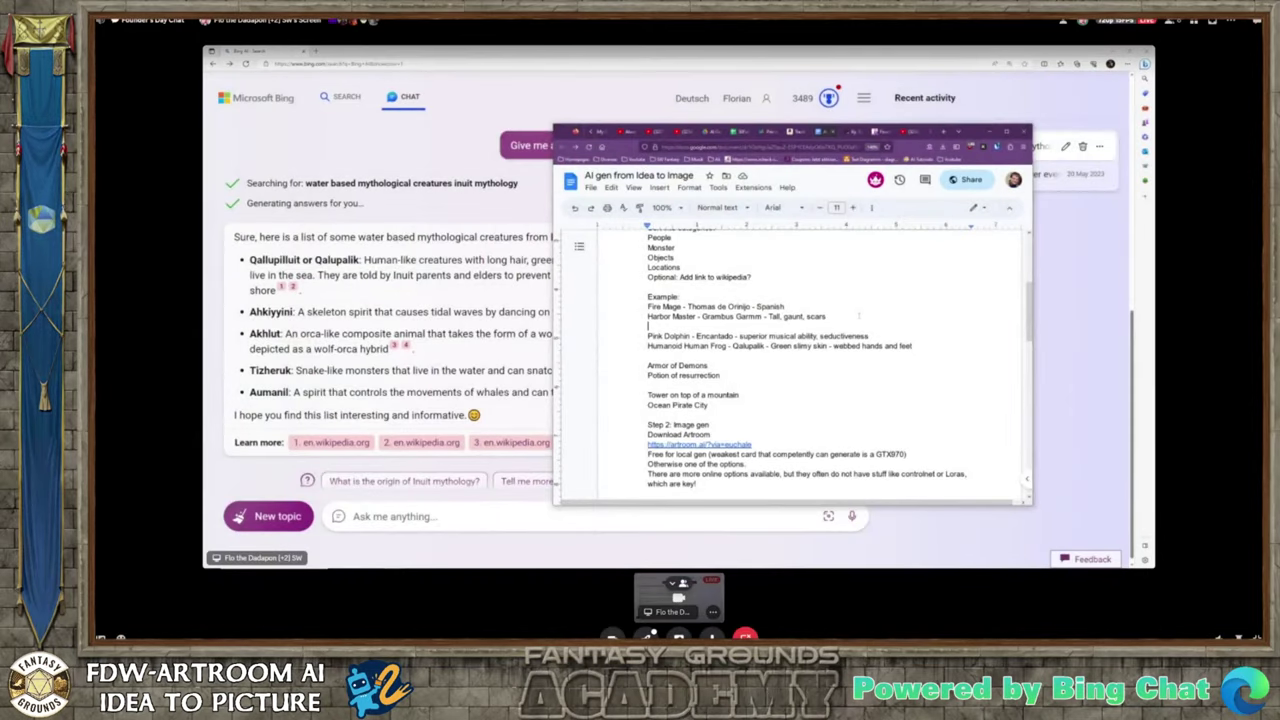
{"action": "double_click", "coordinate": [719, 317]}
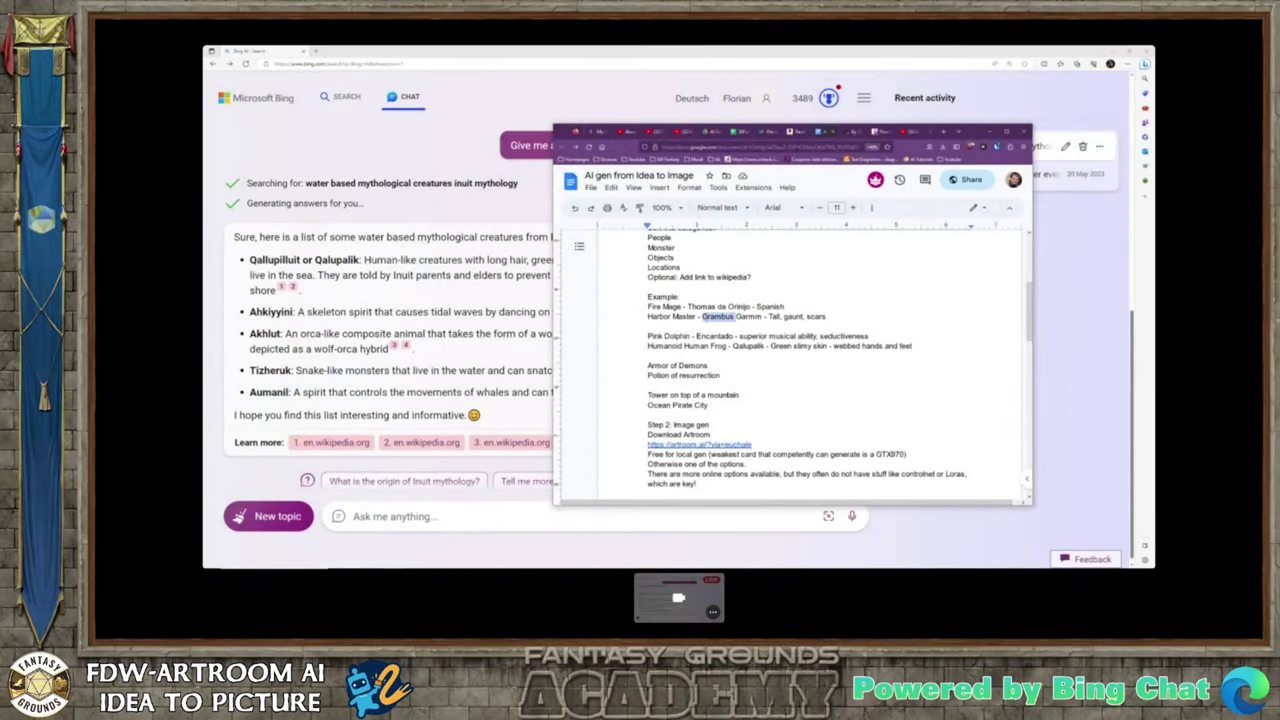
{"action": "left_click", "coordinate": [749, 316]}
{"action": "scroll", "coordinate": [790, 365], "scroll_direction": "down", "scroll_amount": 1}
{"action": "left_click_drag", "start_coordinate": [636, 317], "coordinate": [735, 336]}
{"action": "left_click", "coordinate": [735, 336]}
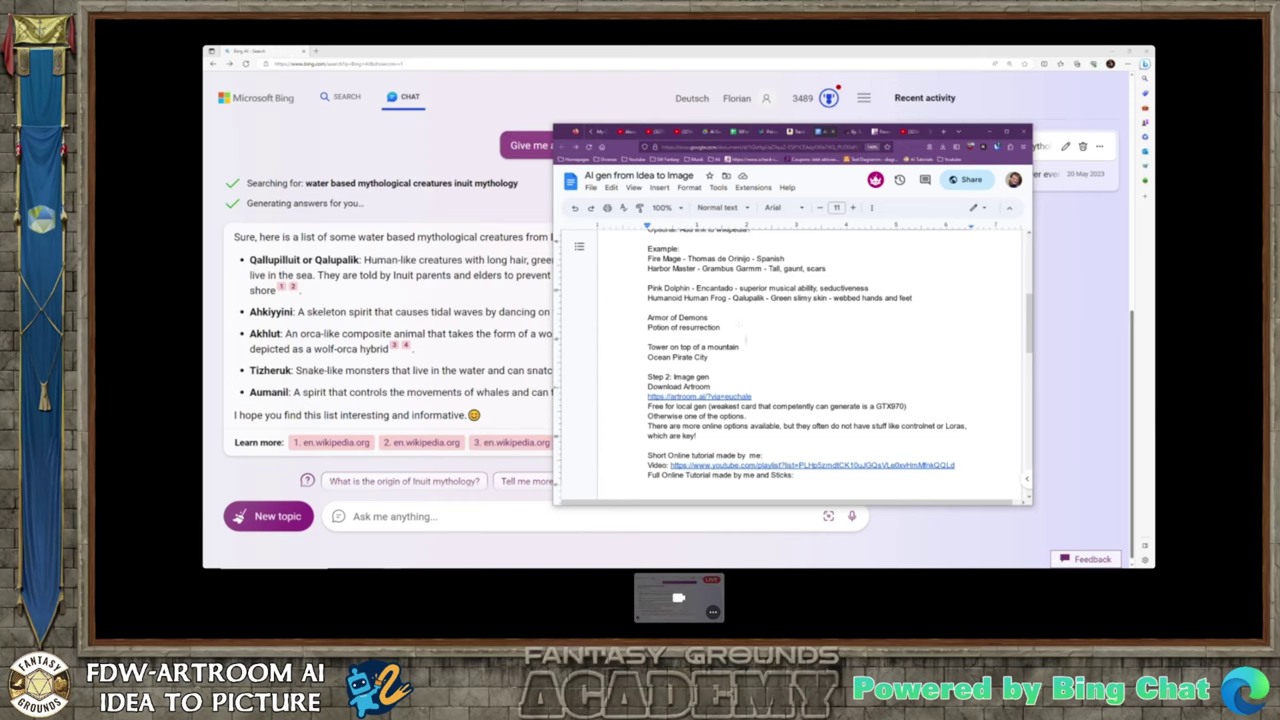
- Minimize the Google Docs window to reveal Bing Chat's Inuit water-creature list
{"action": "scroll", "coordinate": [752, 347], "scroll_direction": "up", "scroll_amount": 1}
{"action": "scroll", "coordinate": [756, 349], "scroll_direction": "down", "scroll_amount": 1}
{"action": "left_click", "coordinate": [977, 134]}
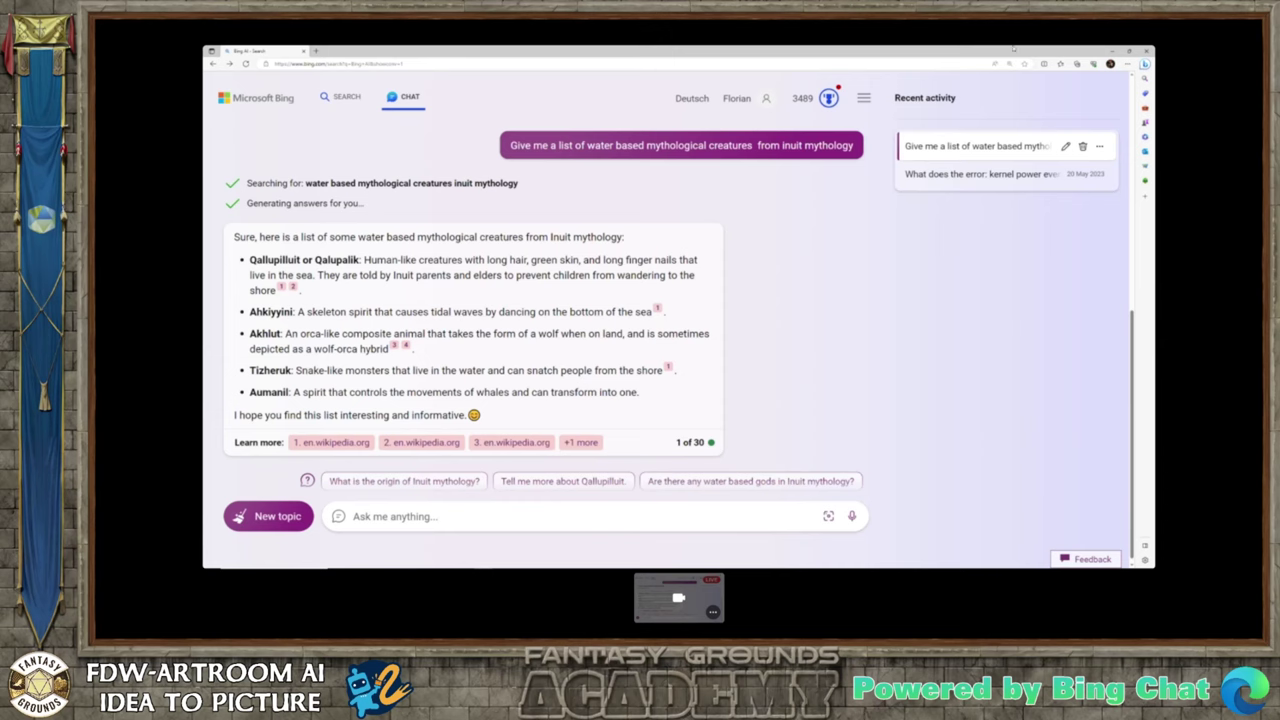
- Bring LM Studio forward, nudge its window into place, and open the local-model chat
{"action": "left_click", "coordinate": [1146, 50]}
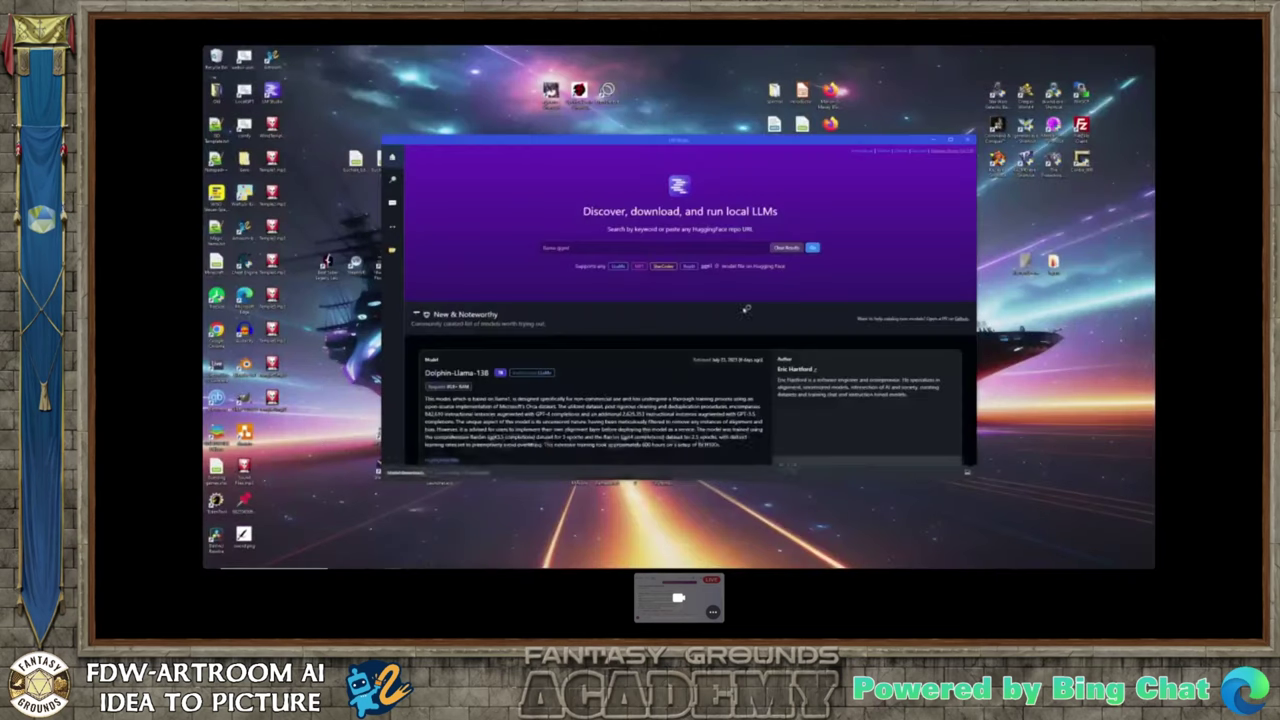
{"action": "left_click_drag", "start_coordinate": [785, 142], "coordinate": [760, 155]}
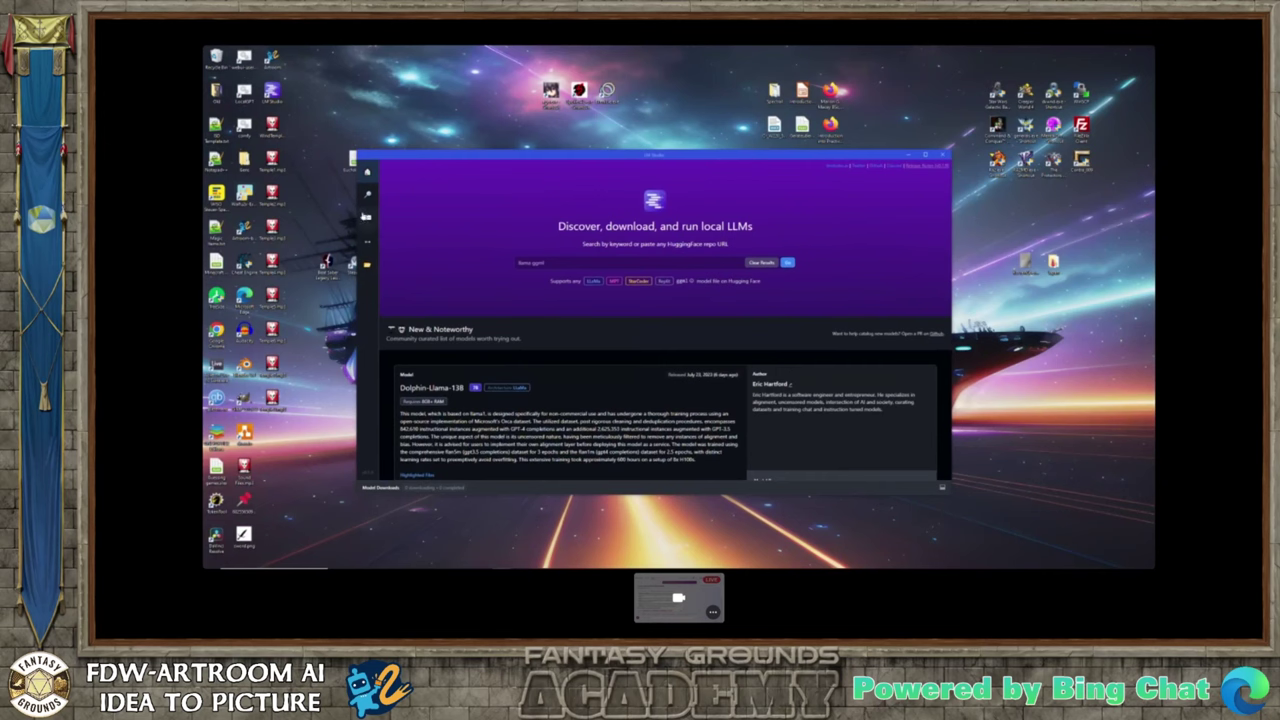
{"action": "left_click", "coordinate": [367, 219]}
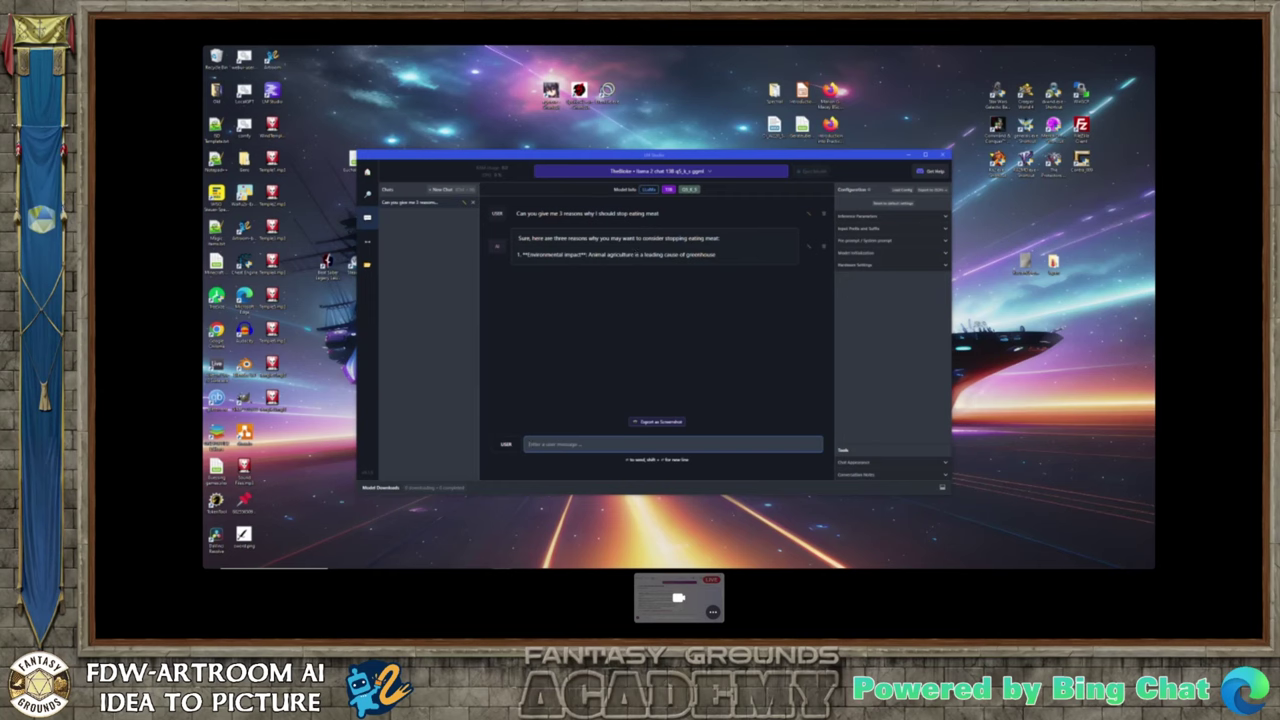
- Look over the model's meat-eating reply, then close LM Studio and launch Artroom AI
{"action": "left_click_drag", "start_coordinate": [522, 254], "coordinate": [747, 264]}
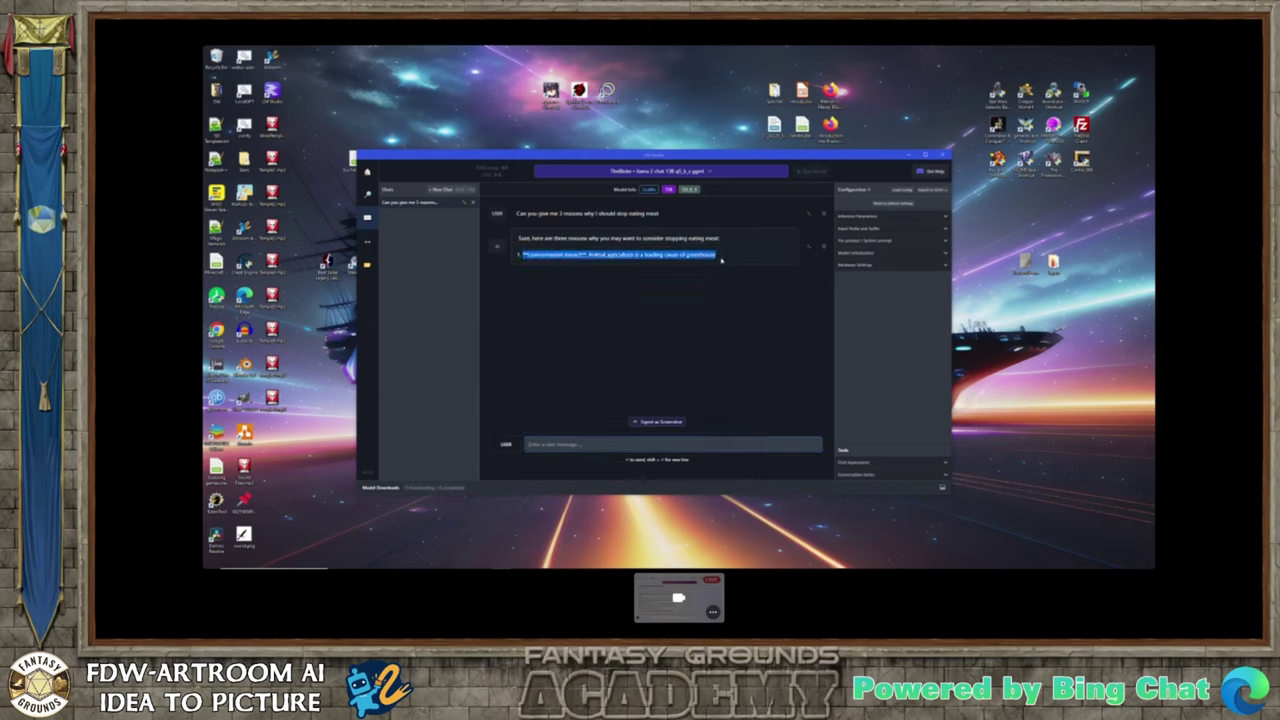
{"action": "left_click", "coordinate": [720, 258]}
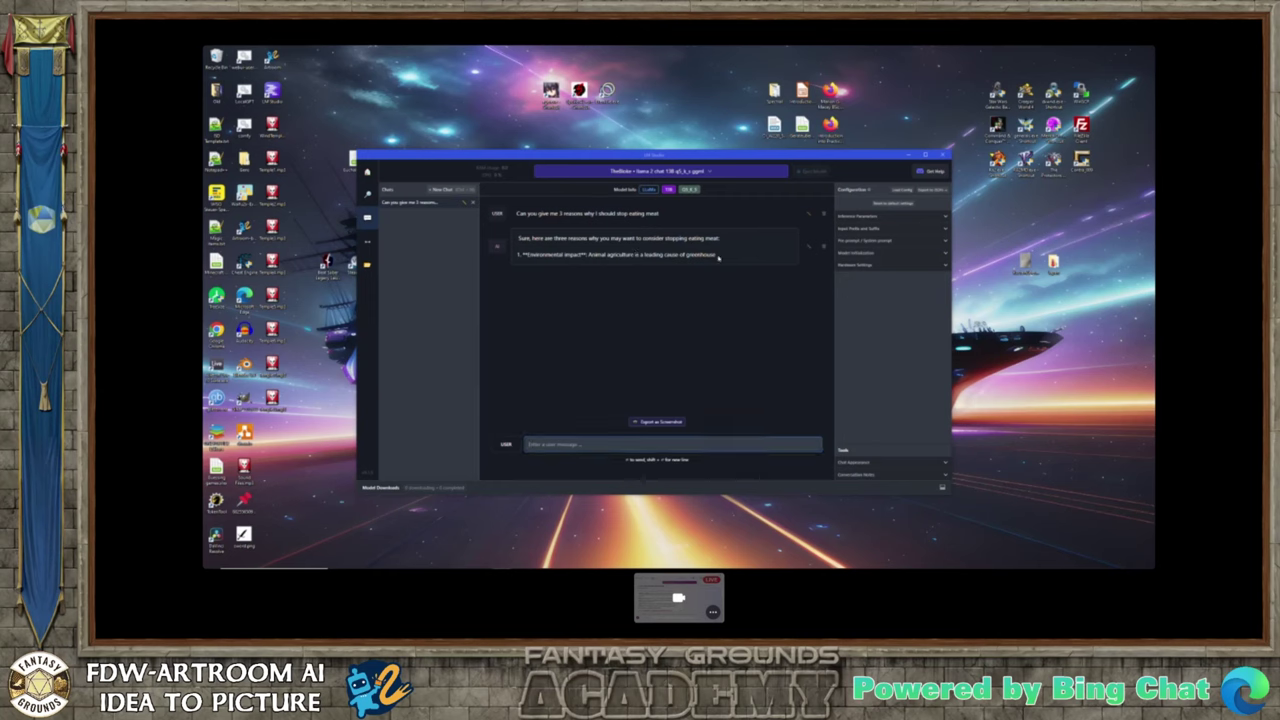
{"action": "left_click", "coordinate": [609, 445]}
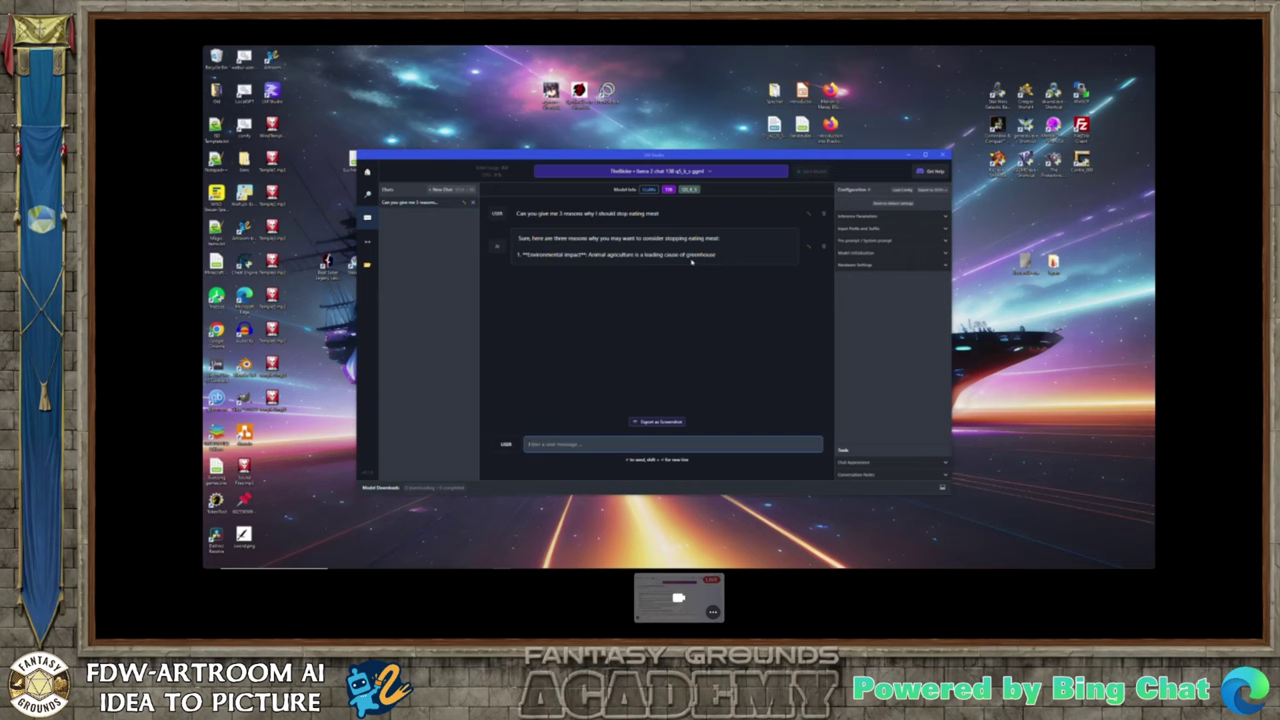
{"action": "left_click", "coordinate": [943, 157]}
{"action": "double_click", "coordinate": [243, 228]}
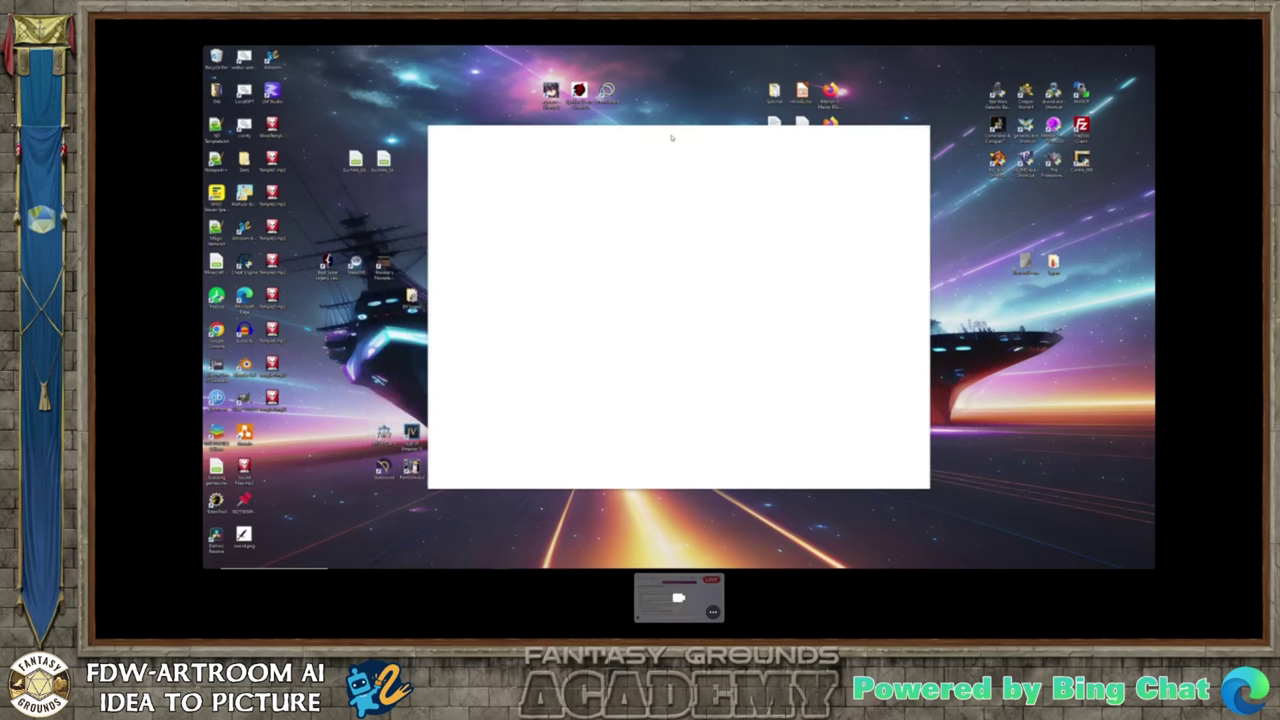
- Maximize the Artroom AI window to fill the screen
{"action": "double_click", "coordinate": [692, 133]}
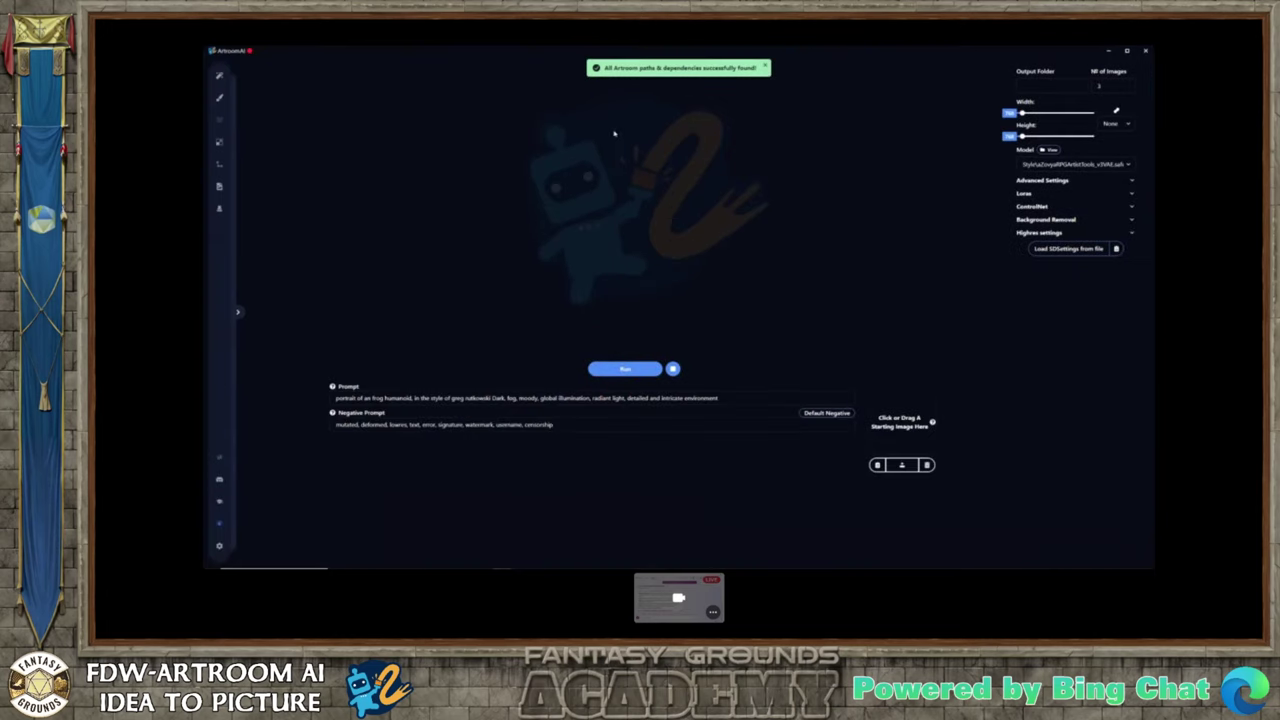